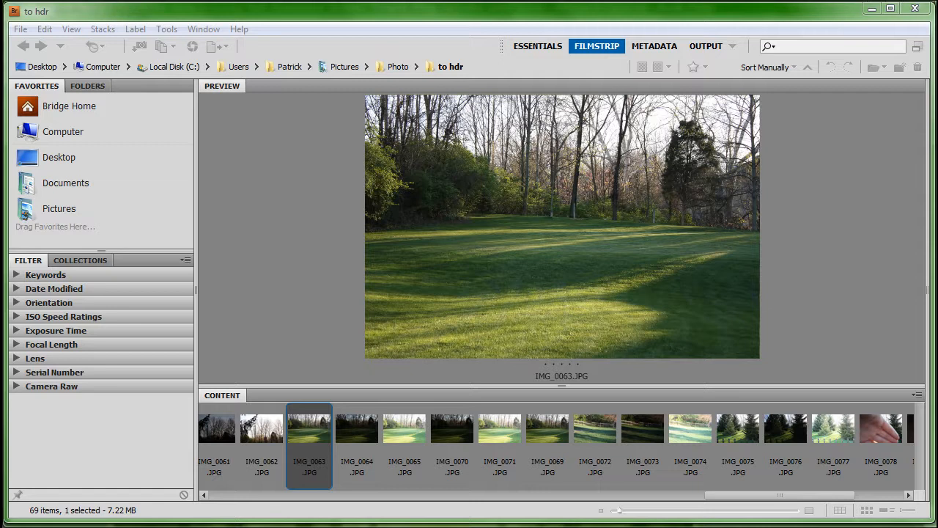
# Step: Preview the bracketed exposures IMG_0063.JPG, IMG_0064.JPG and IMG_0065.JPG and select all three together
pyautogui.click(364, 436)
pyautogui.click(400, 439)
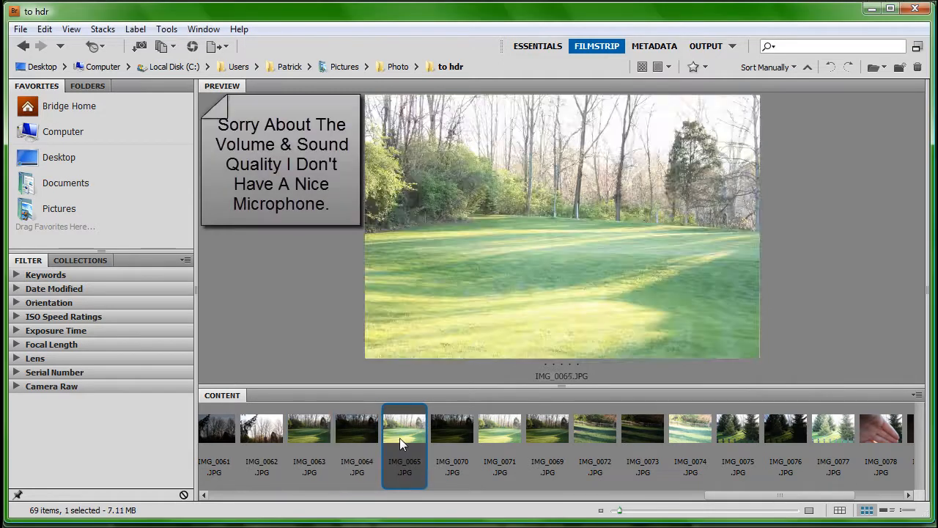
pyautogui.click(319, 432)
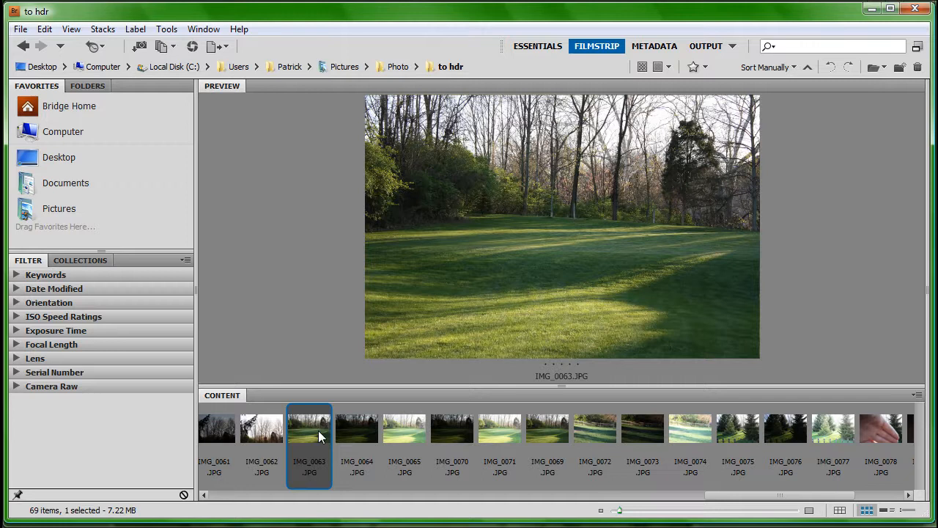
pyautogui.click(369, 432)
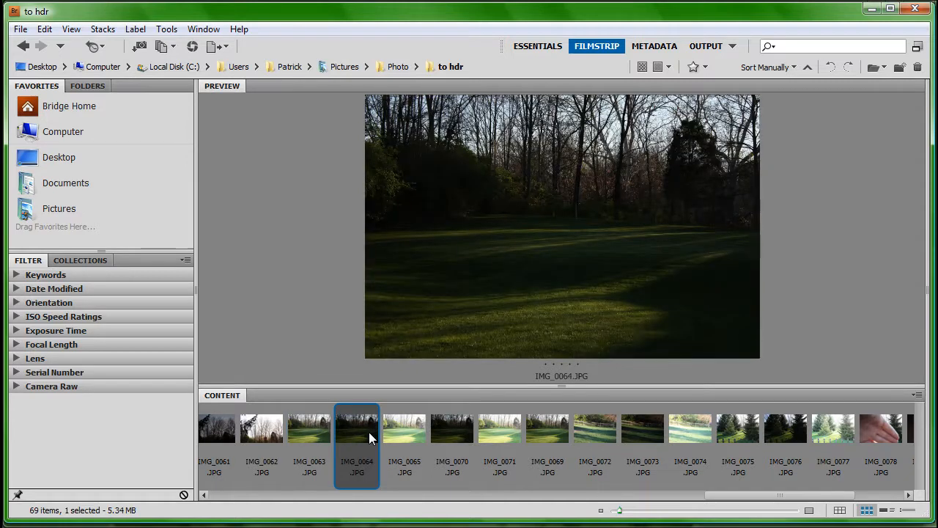
pyautogui.click(415, 432)
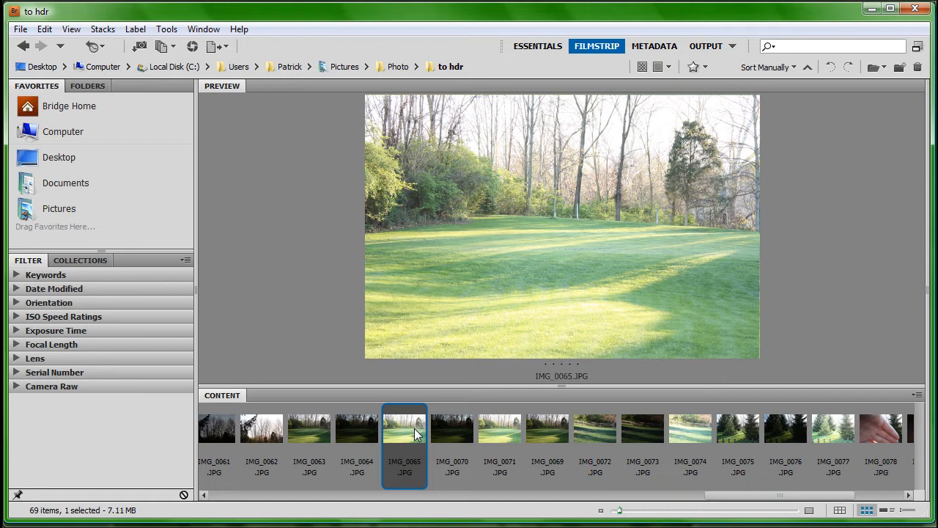
pyautogui.keyDown('shift'); pyautogui.click(313, 436); pyautogui.keyUp('shift')
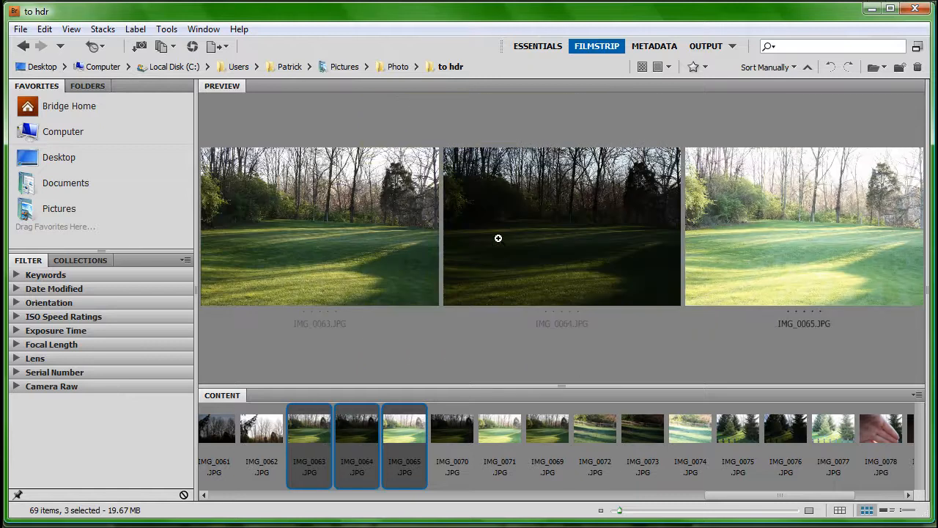
# Step: Hand the three selected photos over to Photomatix Pro and choose to generate an HDR image from them
pyautogui.moveTo(477, 13); pyautogui.dragTo(937, 3)
pyautogui.moveTo(784, 410); pyautogui.dragTo(334, 236)
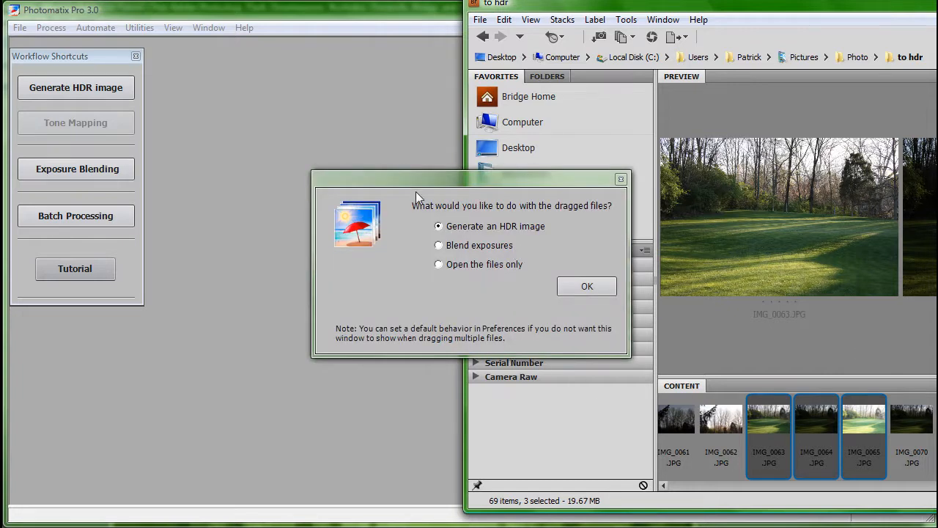
pyautogui.click(439, 228)
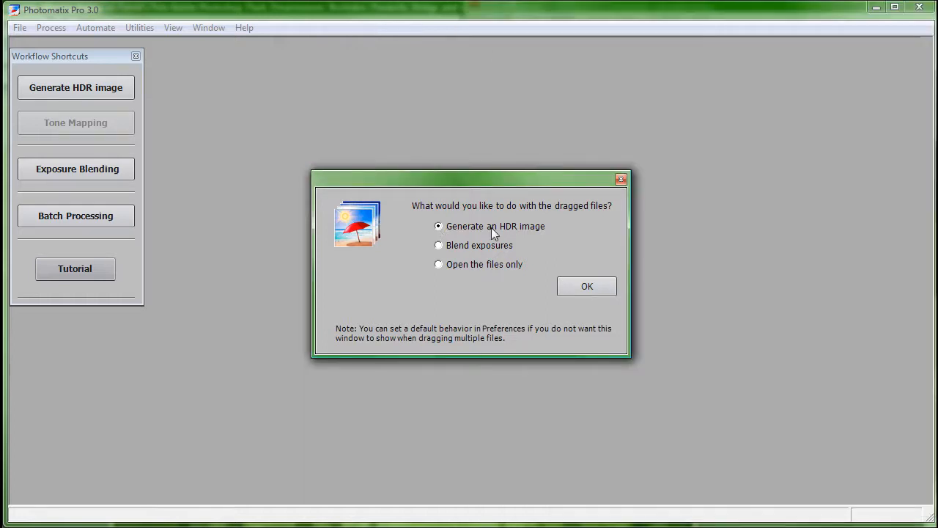
pyautogui.click(586, 285)
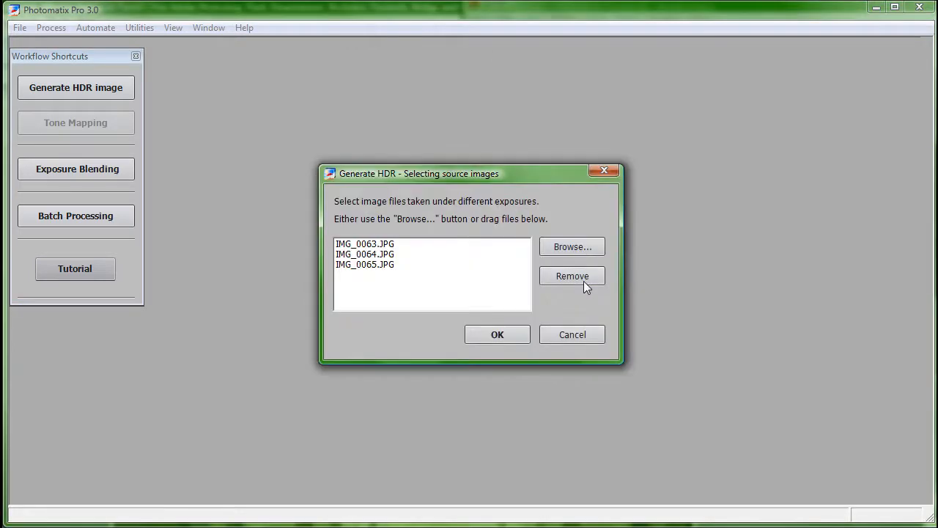
# Step: Generate the HDR image from the listed source files with the current alignment and ghosting options, and open it for tone mapping
pyautogui.click(511, 335)
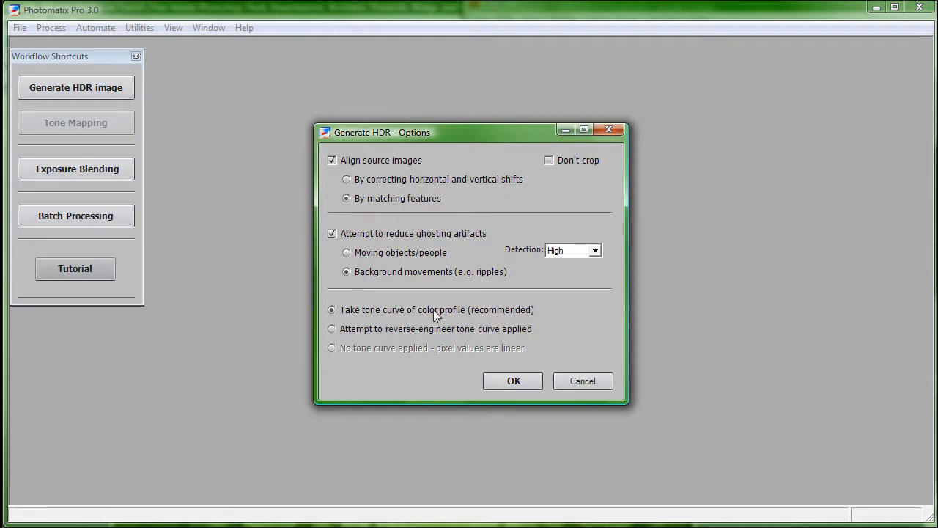
pyautogui.click(512, 379)
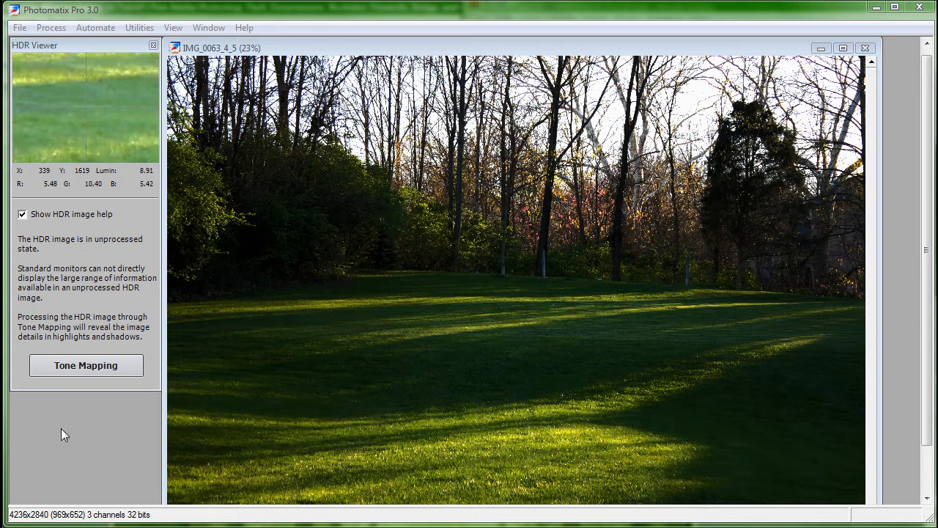
pyautogui.click(91, 365)
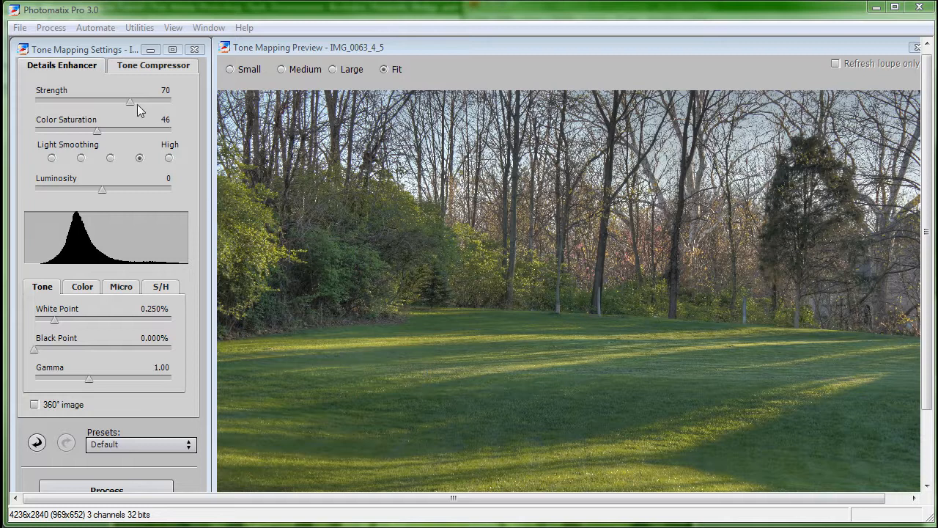
# Step: Set the tone mapping Strength to 100 and Color Saturation to 80
pyautogui.moveTo(130, 101); pyautogui.dragTo(179, 95)
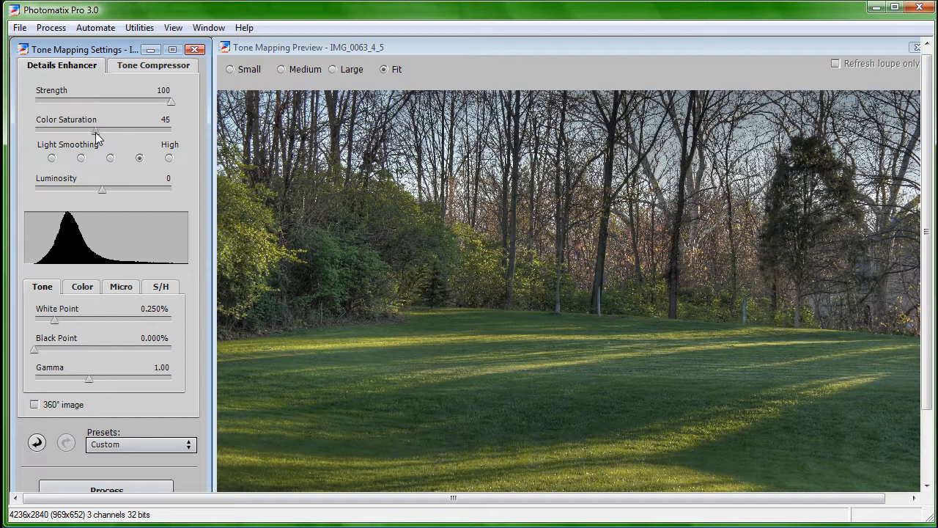
pyautogui.moveTo(97, 131); pyautogui.dragTo(176, 130)
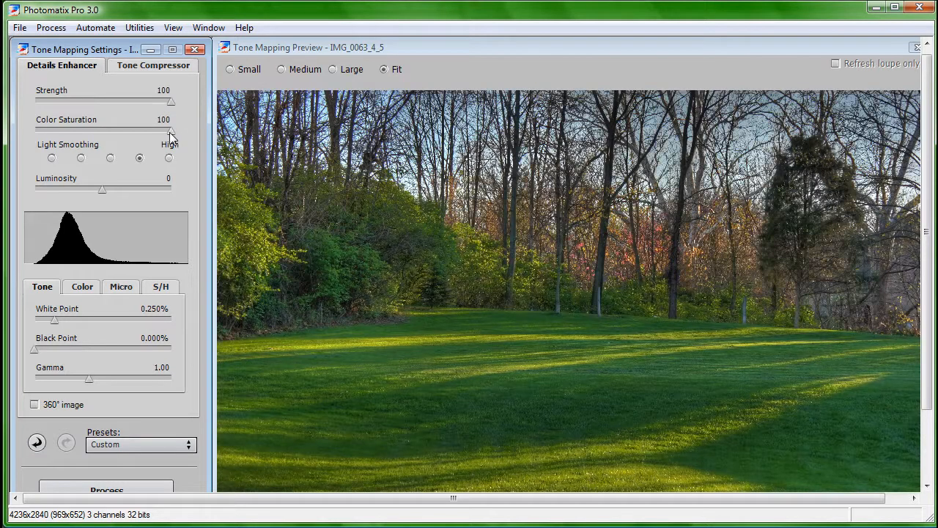
pyautogui.moveTo(170, 132); pyautogui.dragTo(144, 139)
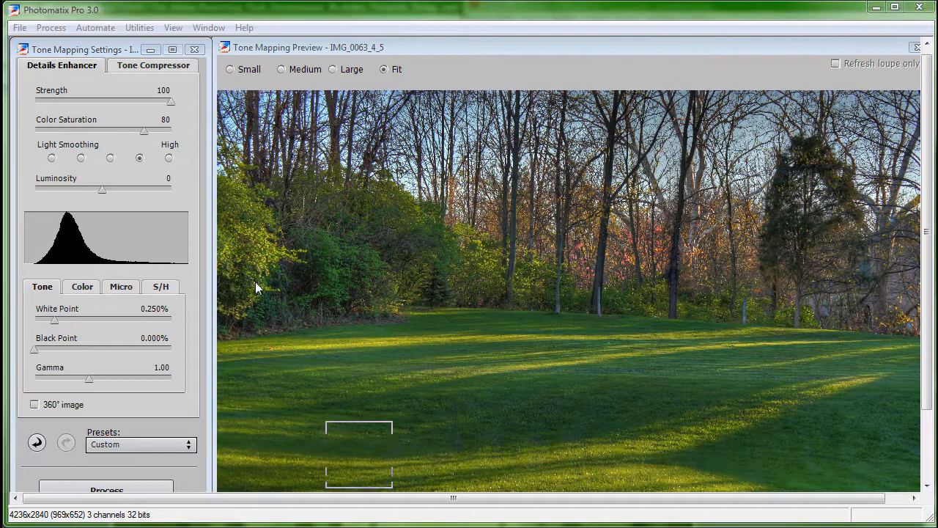
# Step: Try Light Smoothing at Very High and Very Low, inspecting the evergreen tree under the loupe
pyautogui.click(168, 158)
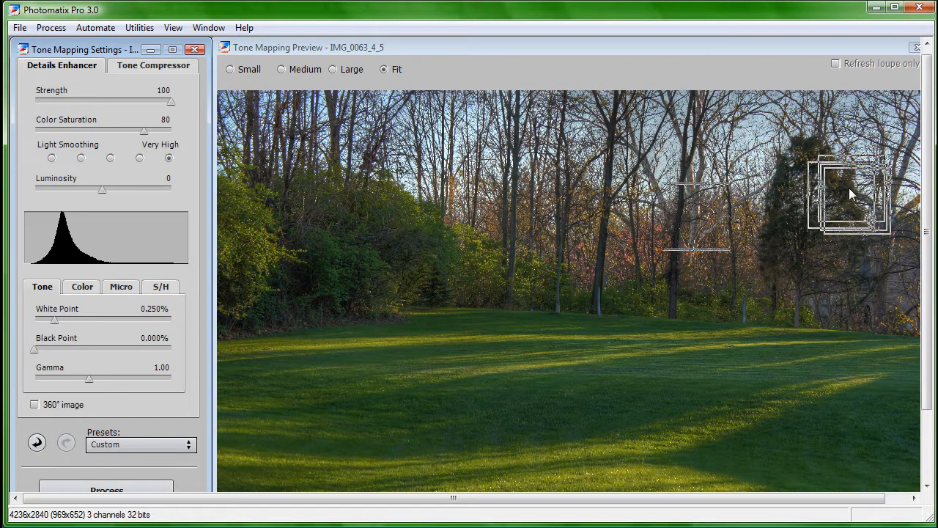
pyautogui.click(52, 158)
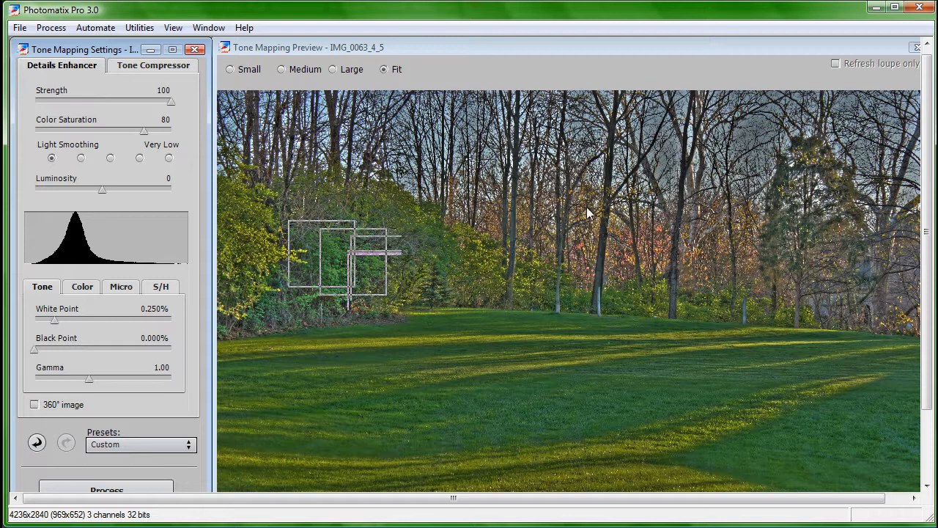
pyautogui.click(774, 238)
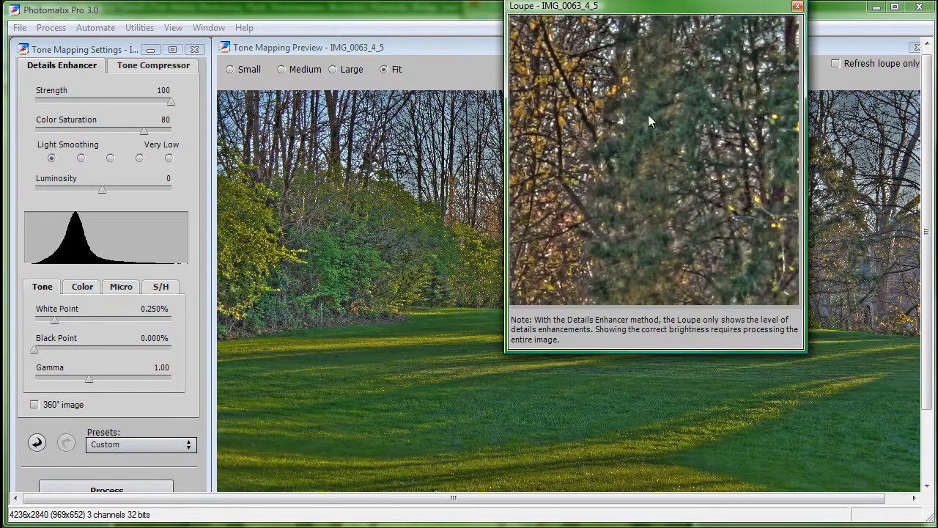
pyautogui.click(797, 6)
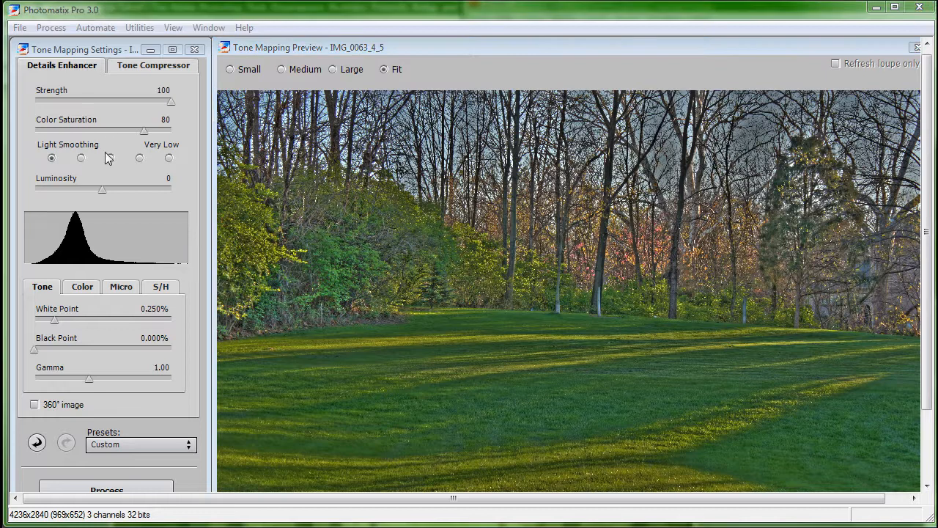
# Step: Compare the Low, Medium and High levels of Light Smoothing and settle on High
pyautogui.click(81, 158)
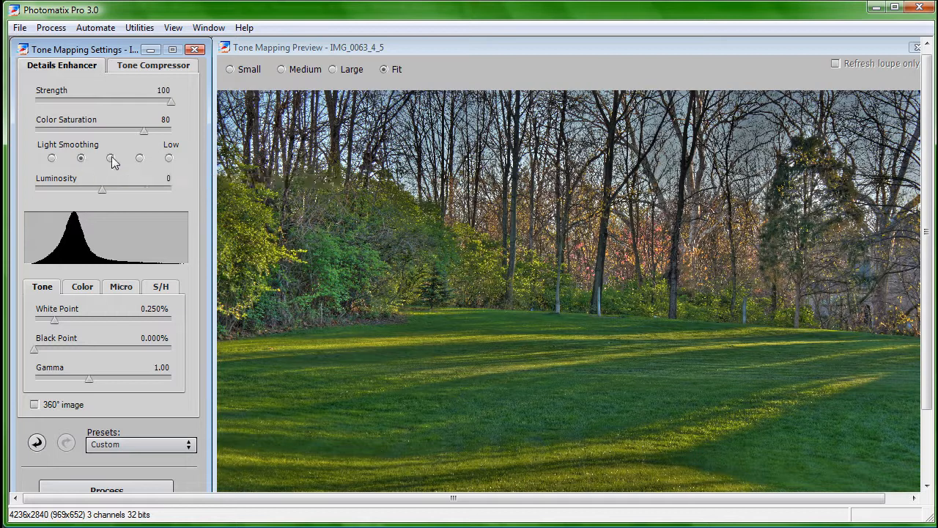
pyautogui.click(111, 158)
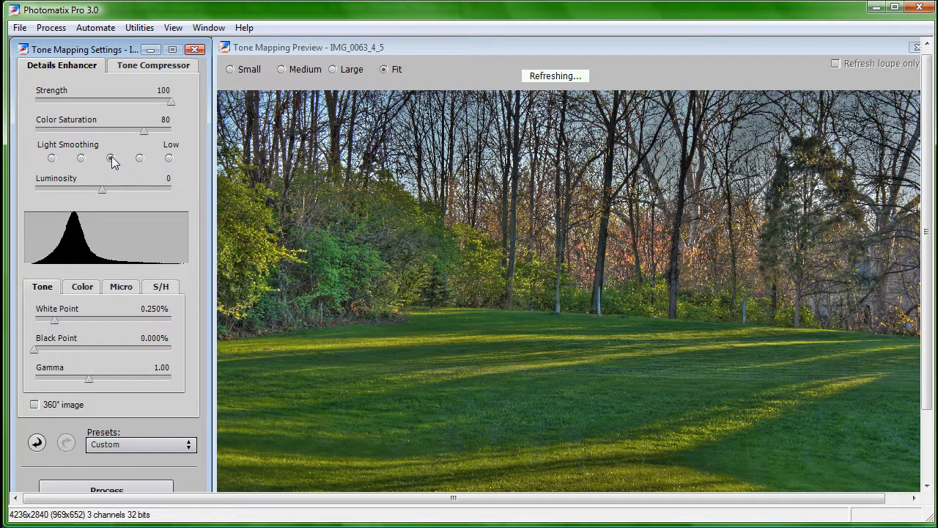
pyautogui.click(139, 158)
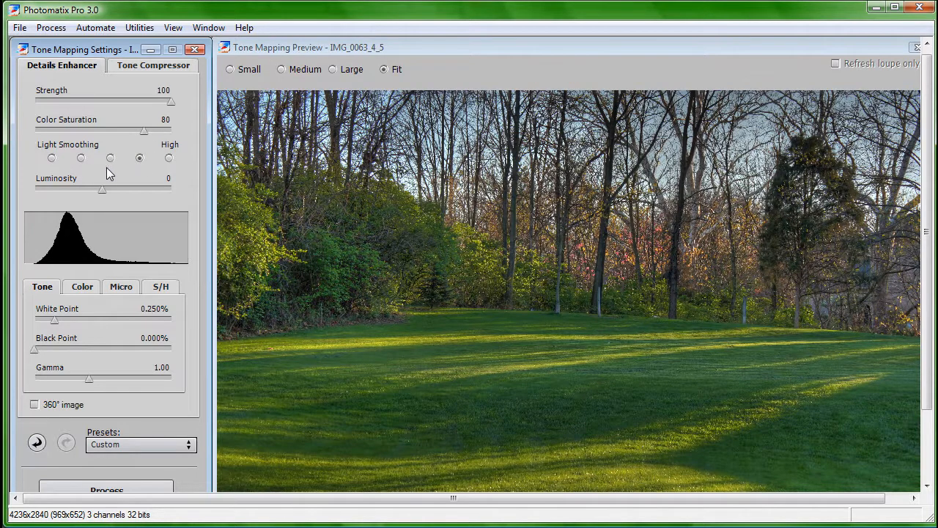
pyautogui.click(111, 158)
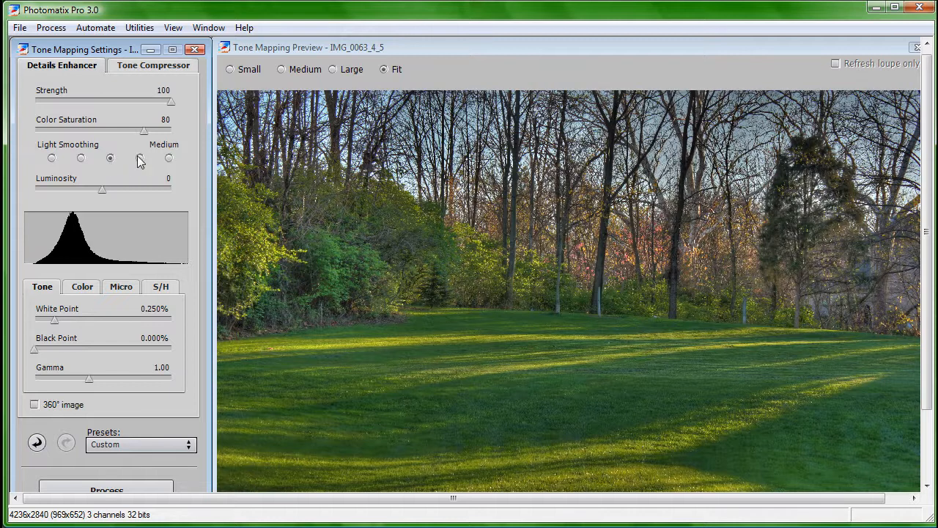
pyautogui.click(140, 158)
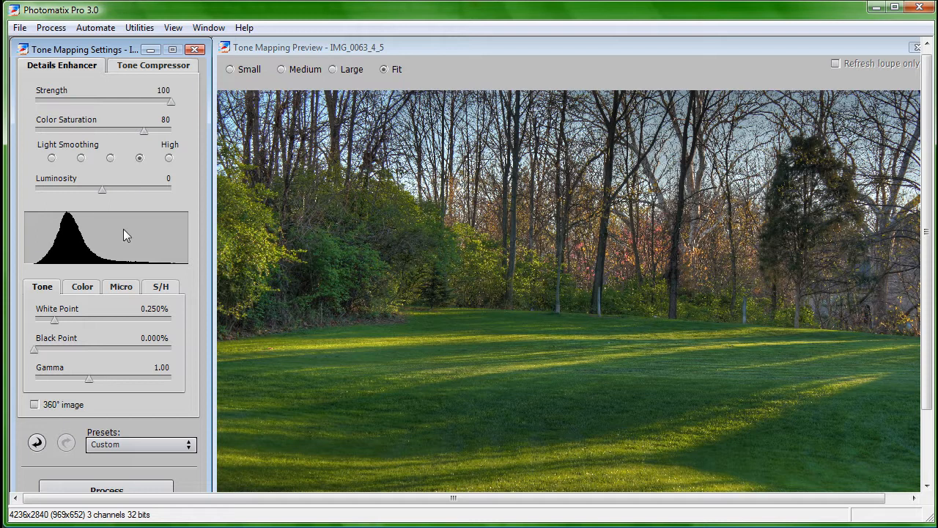
# Step: Compare Luminosity at 10 and -10, magnifying the grass with the loupe, and leave it at 10
pyautogui.moveTo(102, 191); pyautogui.dragTo(125, 187)
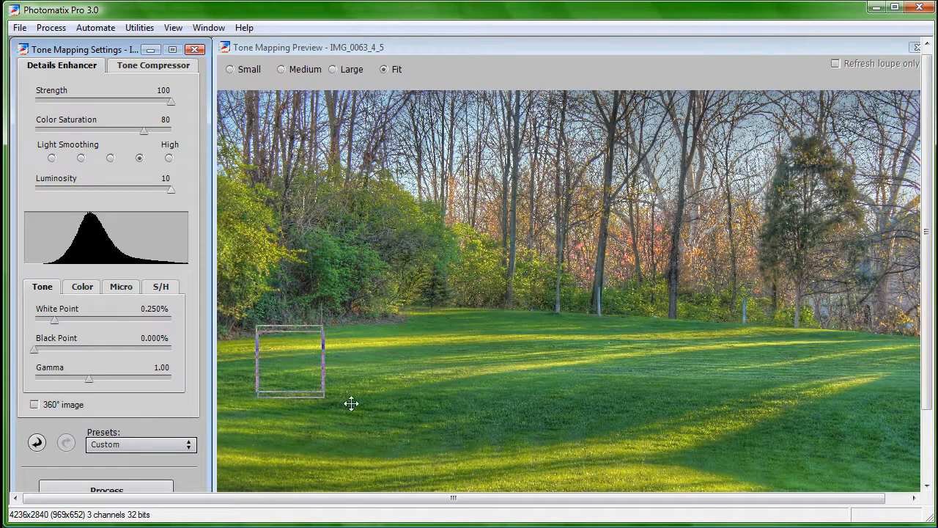
pyautogui.click(459, 414)
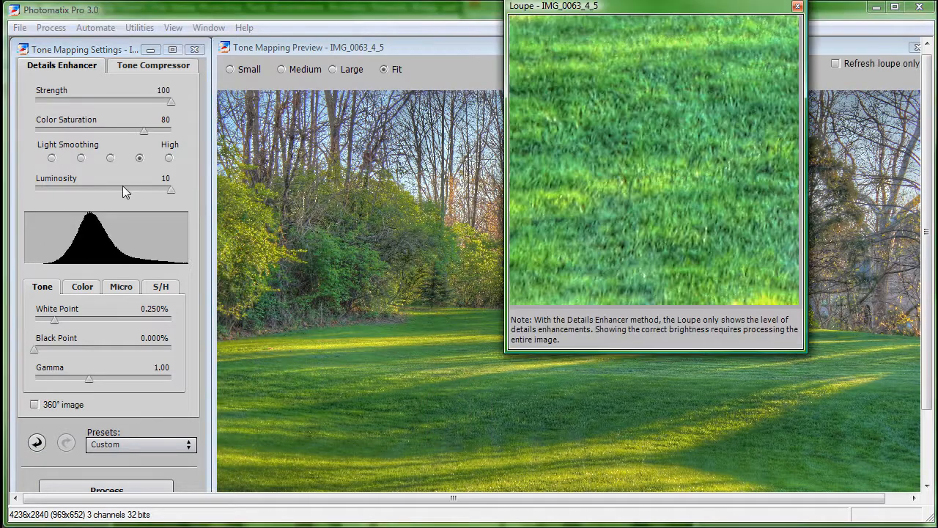
pyautogui.moveTo(171, 188); pyautogui.dragTo(34, 189)
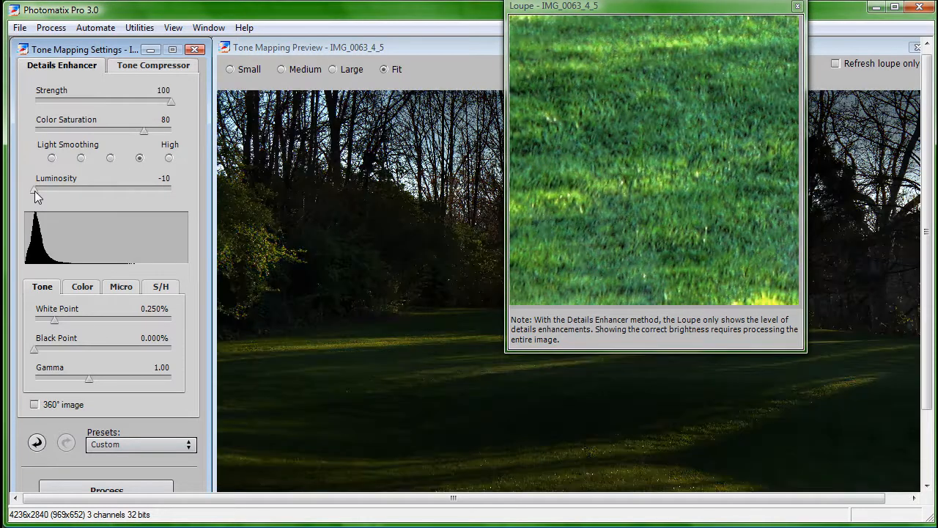
pyautogui.moveTo(35, 191); pyautogui.dragTo(172, 189)
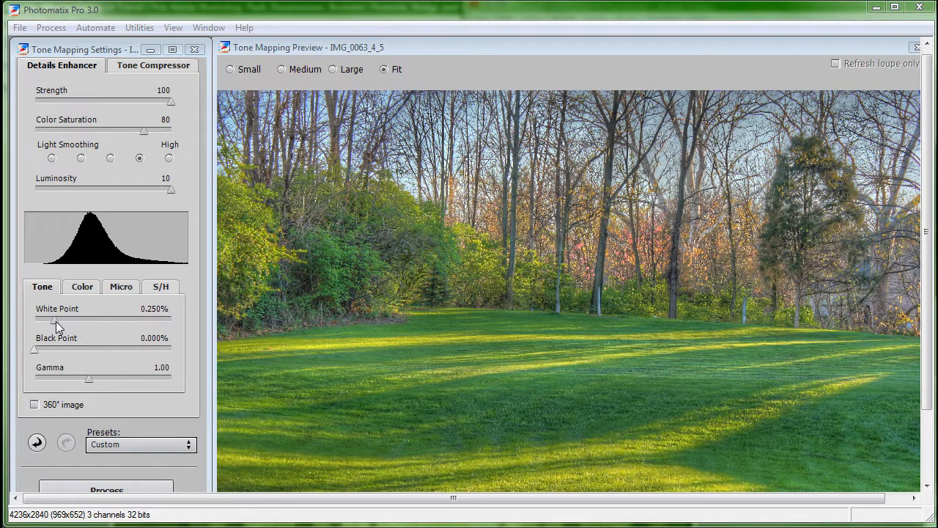
# Step: Try a White Point of 5.000% and undo it, and set the Black Point to 0.031% after trying 5.000%
pyautogui.moveTo(55, 321); pyautogui.dragTo(196, 329)
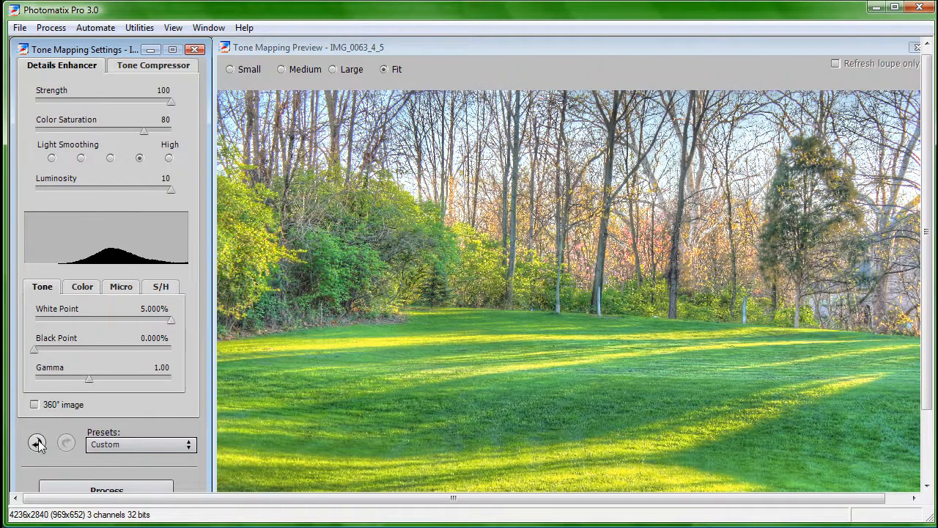
pyautogui.click(37, 443)
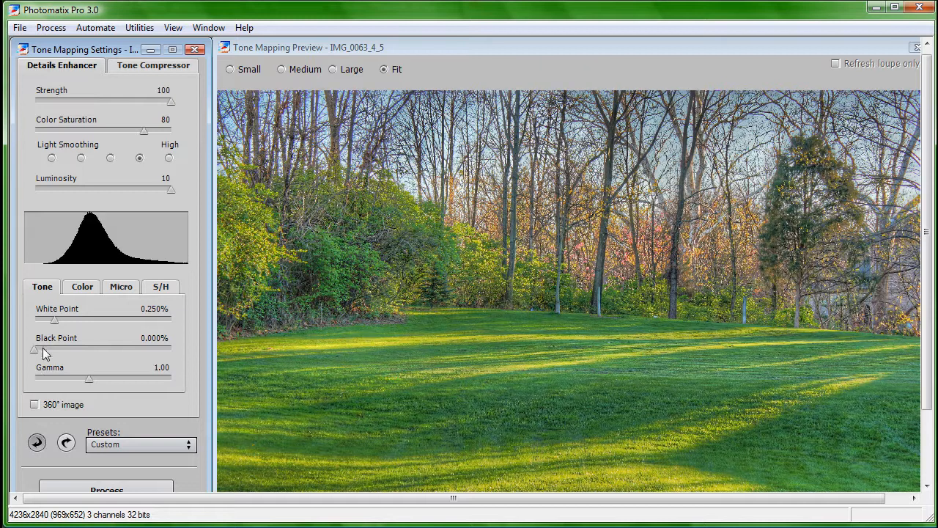
pyautogui.moveTo(36, 351); pyautogui.dragTo(183, 349)
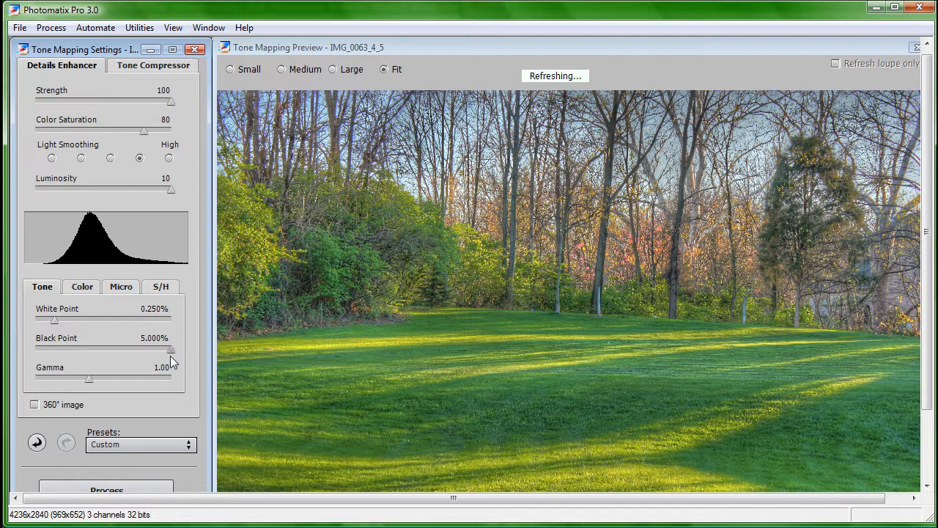
pyautogui.click(38, 443)
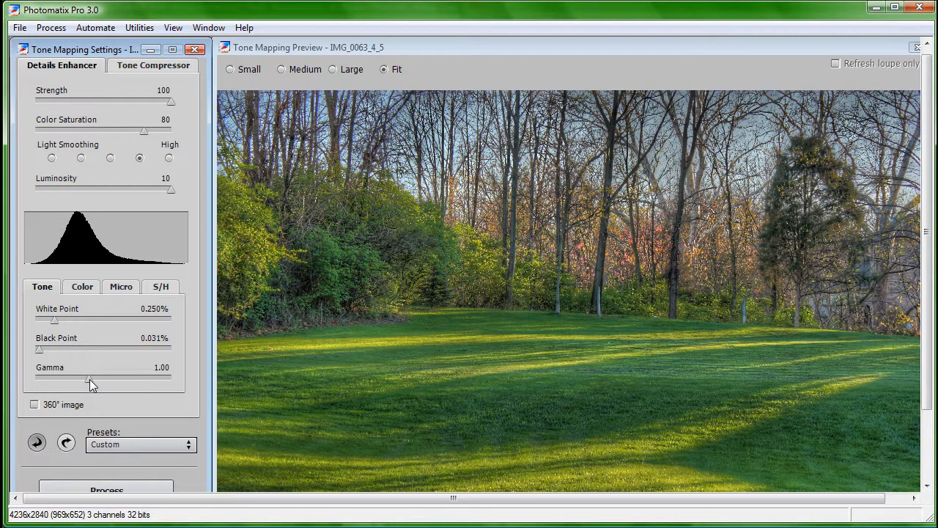
# Step: Try Gamma at the extremes 0.35 and 2.00, undo back, and set it to 1.28
pyautogui.moveTo(89, 379); pyautogui.dragTo(176, 383)
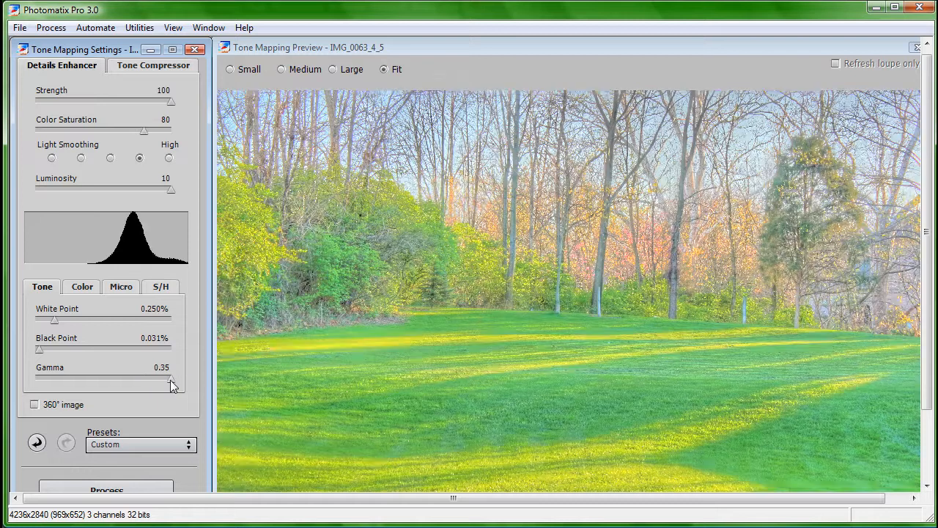
pyautogui.moveTo(14, 387); pyautogui.dragTo(35, 383)
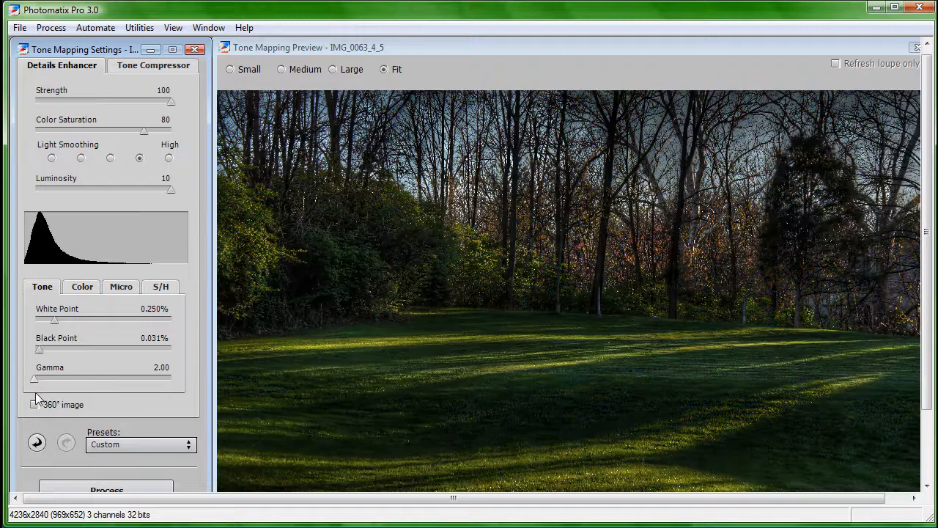
pyautogui.click(37, 442)
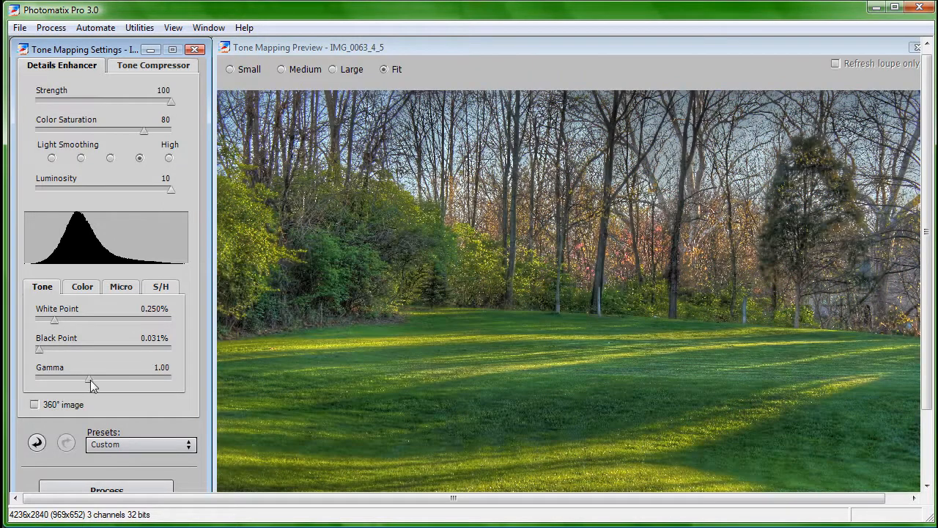
pyautogui.moveTo(90, 380); pyautogui.dragTo(72, 377)
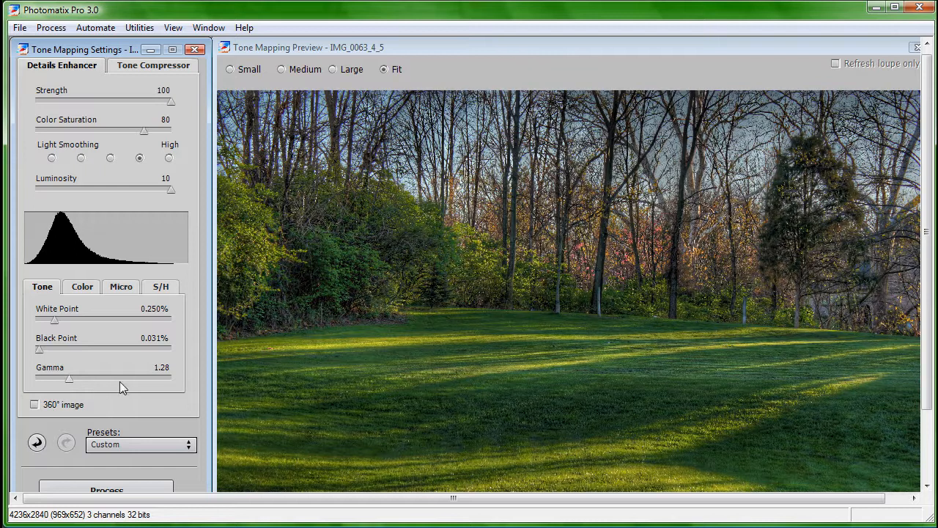
# Step: Review the color, micro-contrast, micro-smoothing and shadow/highlight settings of the Details Enhancer, and return to the tone settings
pyautogui.click(82, 291)
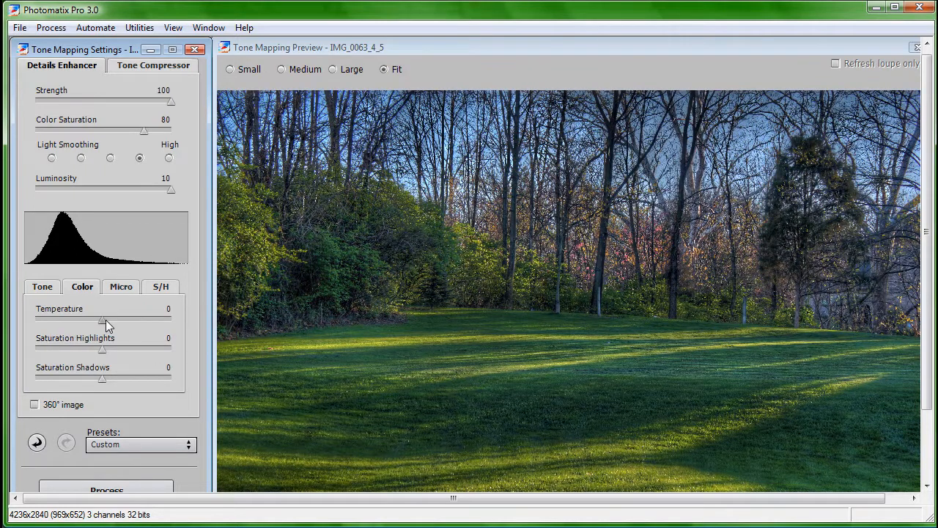
pyautogui.click(120, 294)
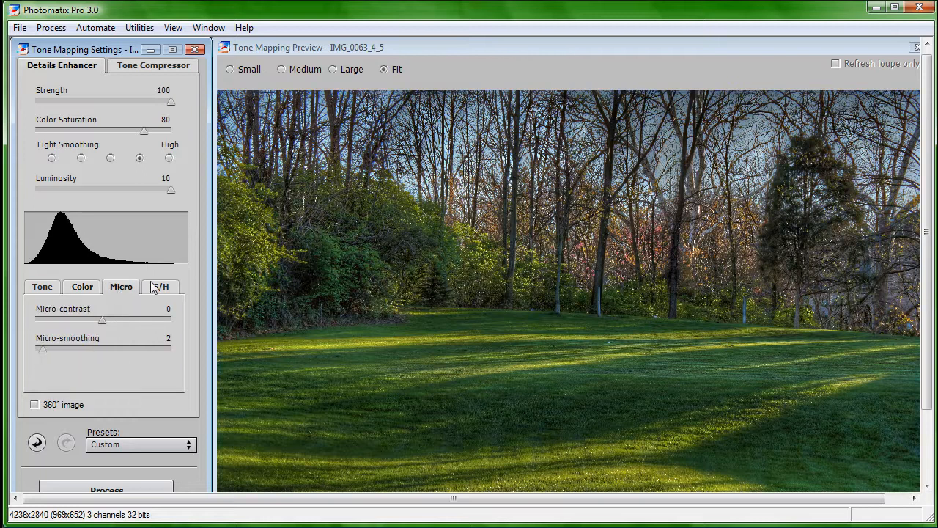
pyautogui.click(158, 286)
pyautogui.click(117, 290)
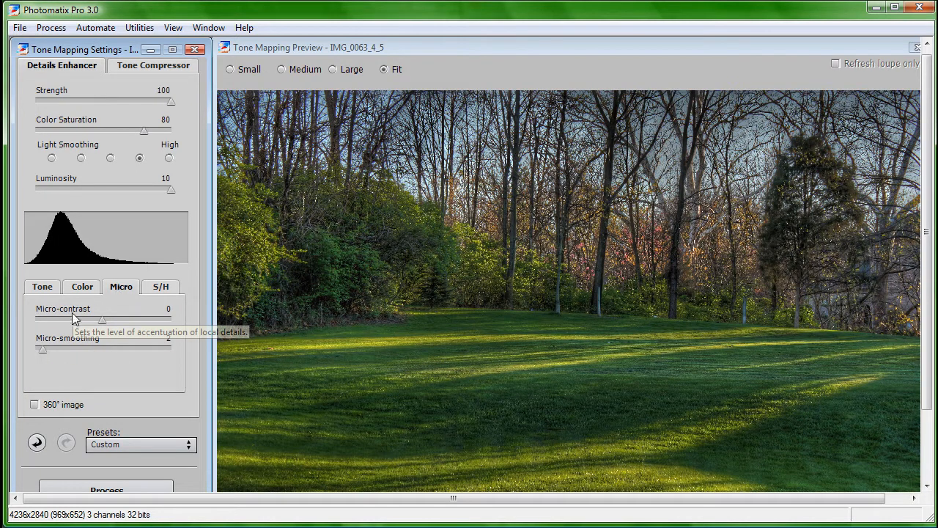
pyautogui.click(88, 290)
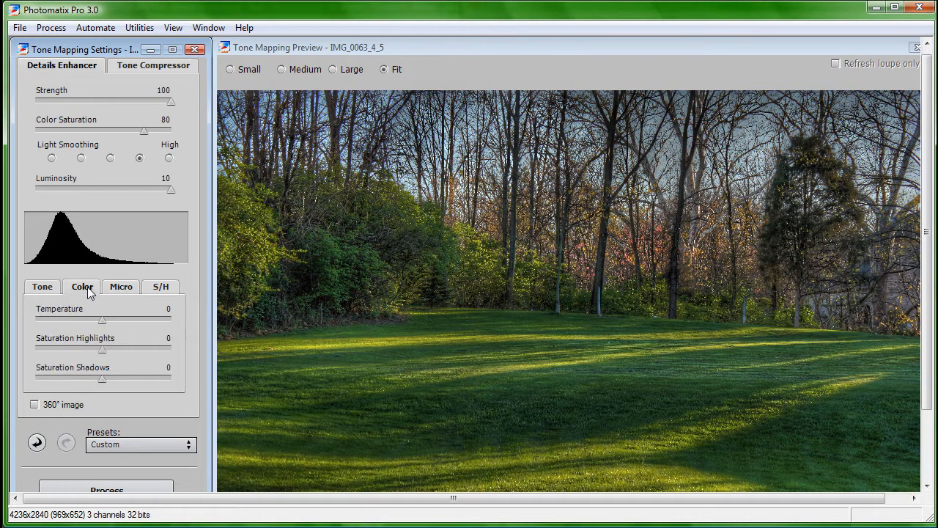
pyautogui.press('Left')
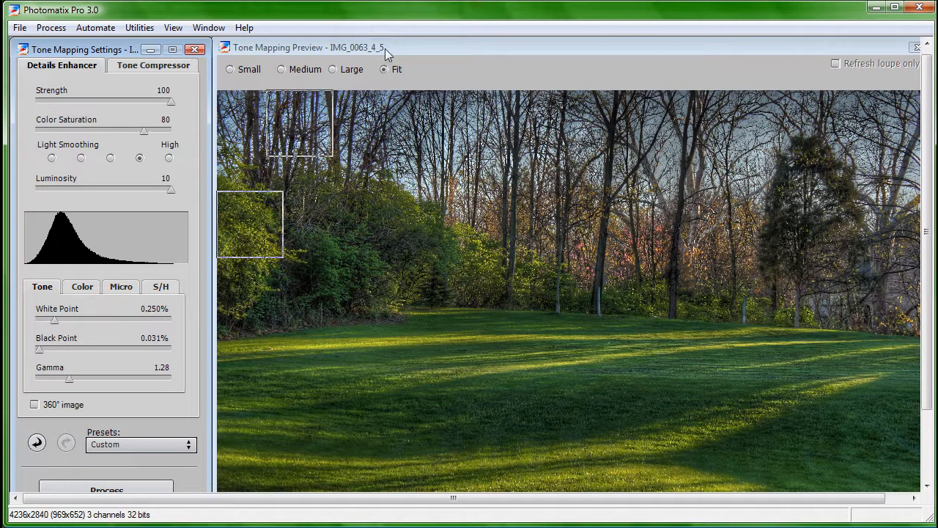
# Step: Process the full-size HDR image with the current Details Enhancer tone mapping settings
pyautogui.moveTo(385, 48); pyautogui.dragTo(380, 49)
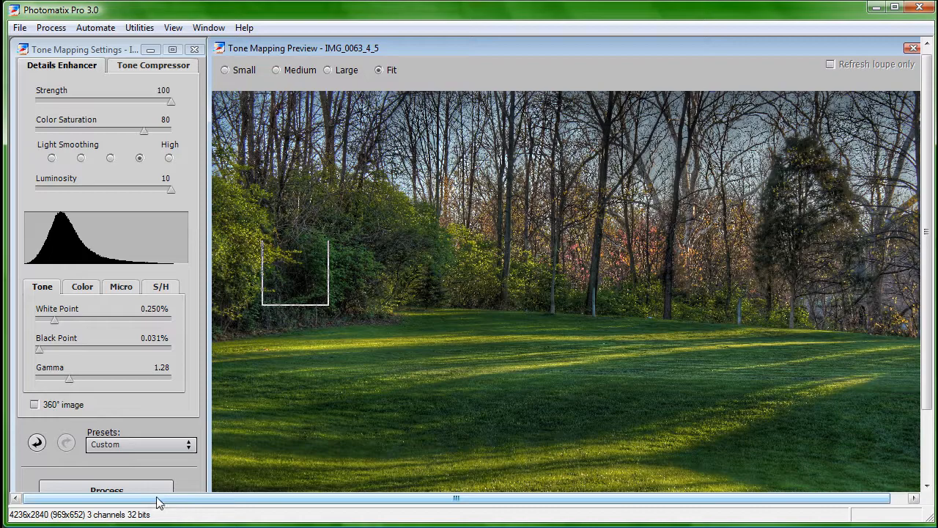
pyautogui.click(156, 492)
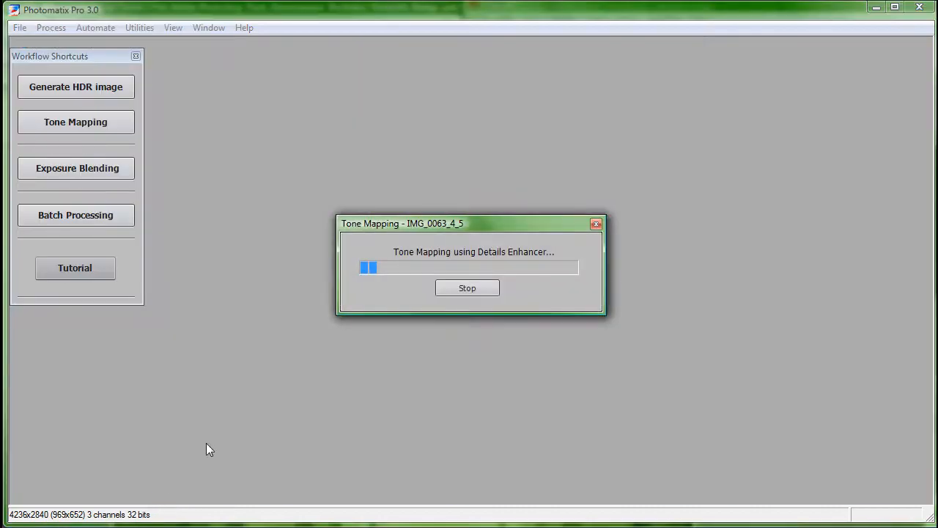